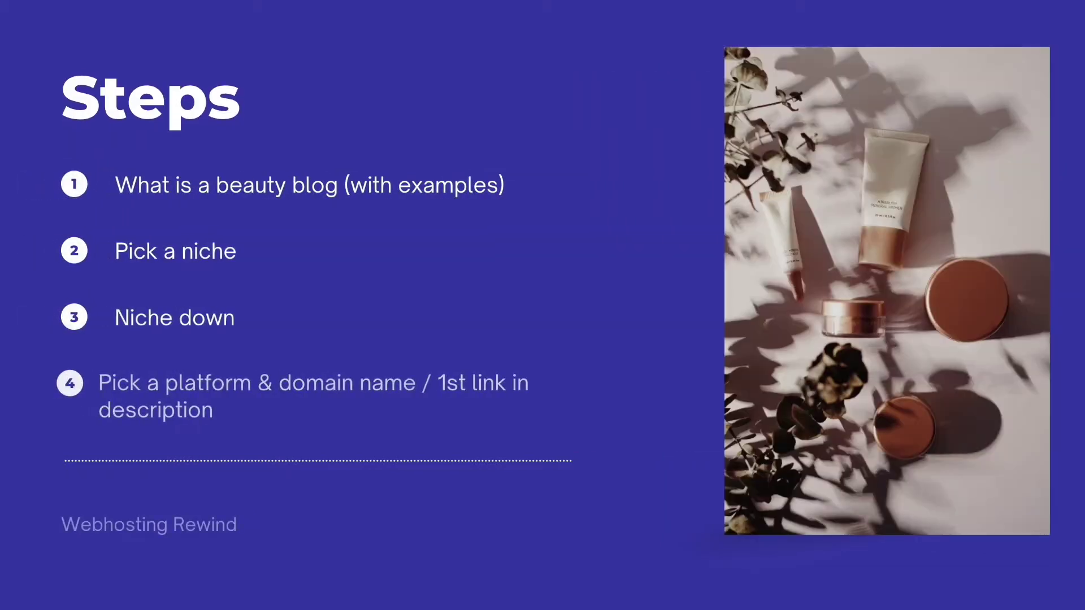
- Exit the full-screen Canva Steps slide and bring up IPSY's 'How to Apply Makeup' article
key("Escape")
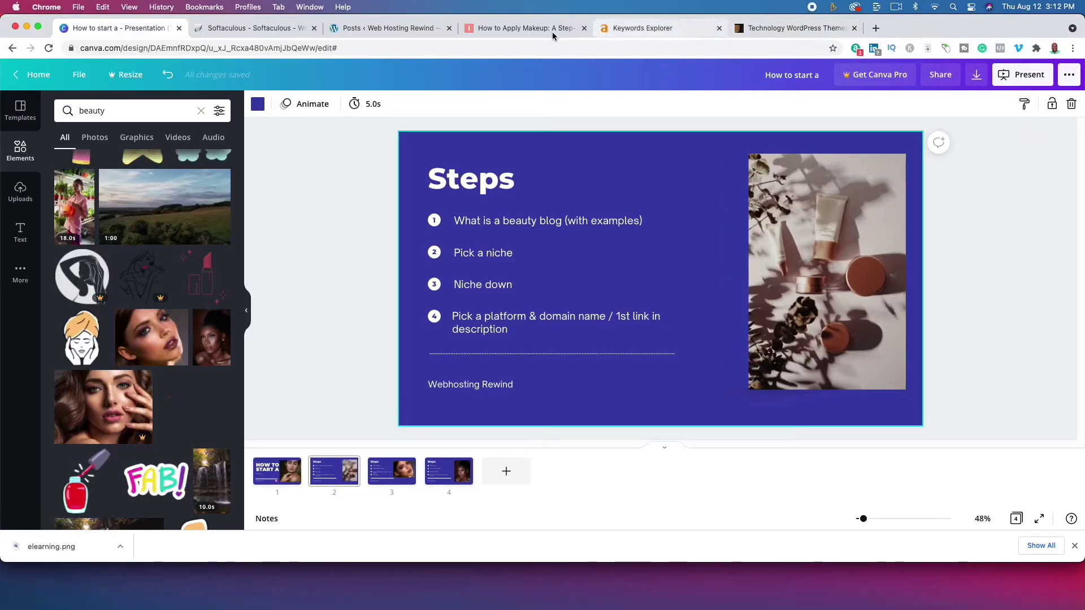
left_click(479, 33)
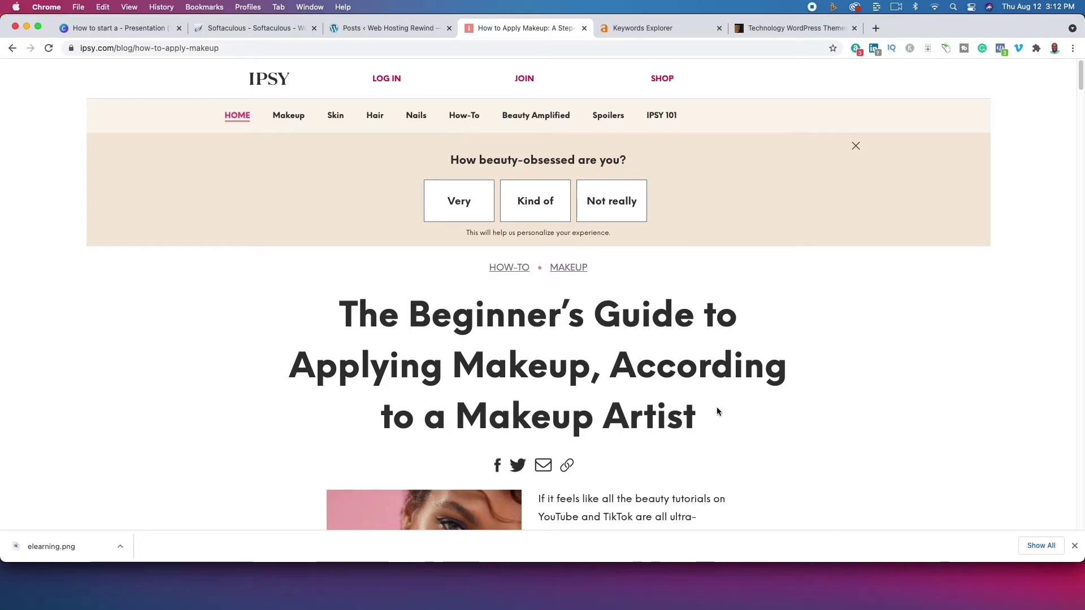
- Skim the IPSY makeup guide from primer to foundation, then go to Ahrefs Keywords Explorer
scroll(586, 430, "down", 8)
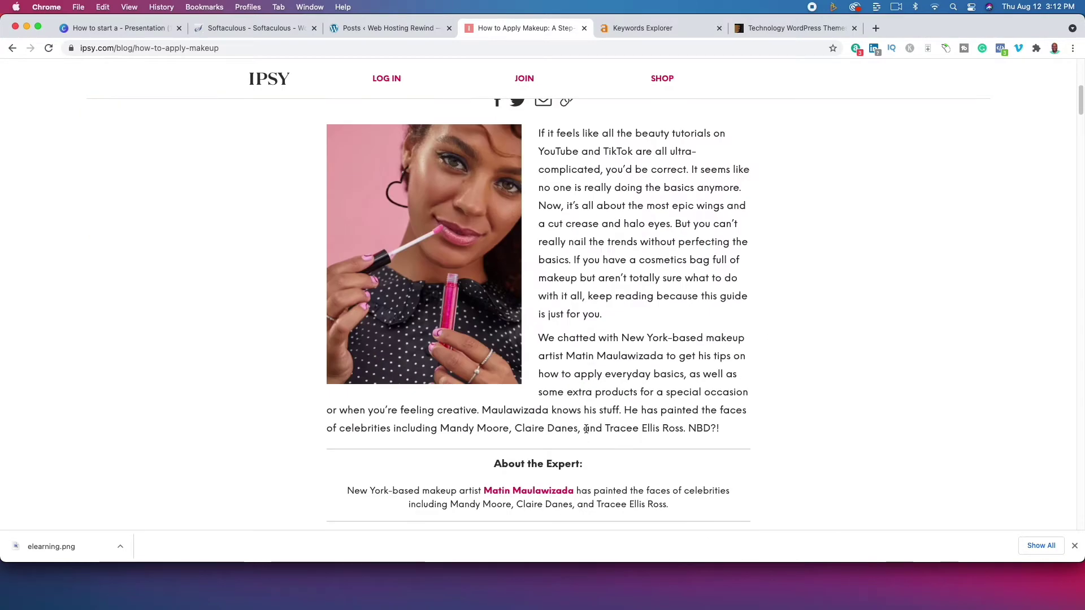
scroll(585, 431, "down", 7)
scroll(585, 431, "down", 5)
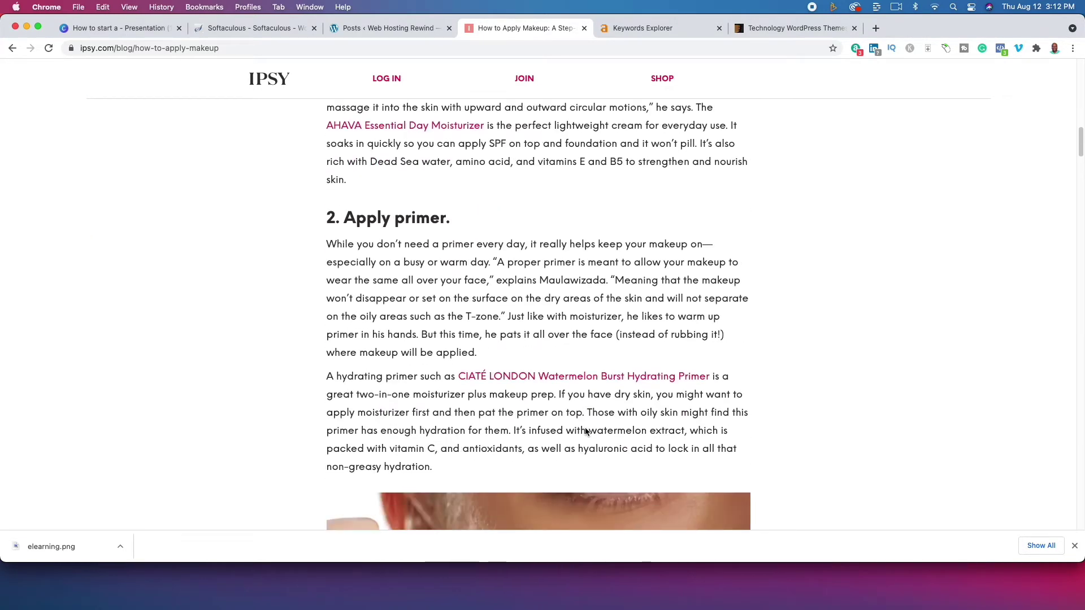
scroll(586, 429, "down", 5)
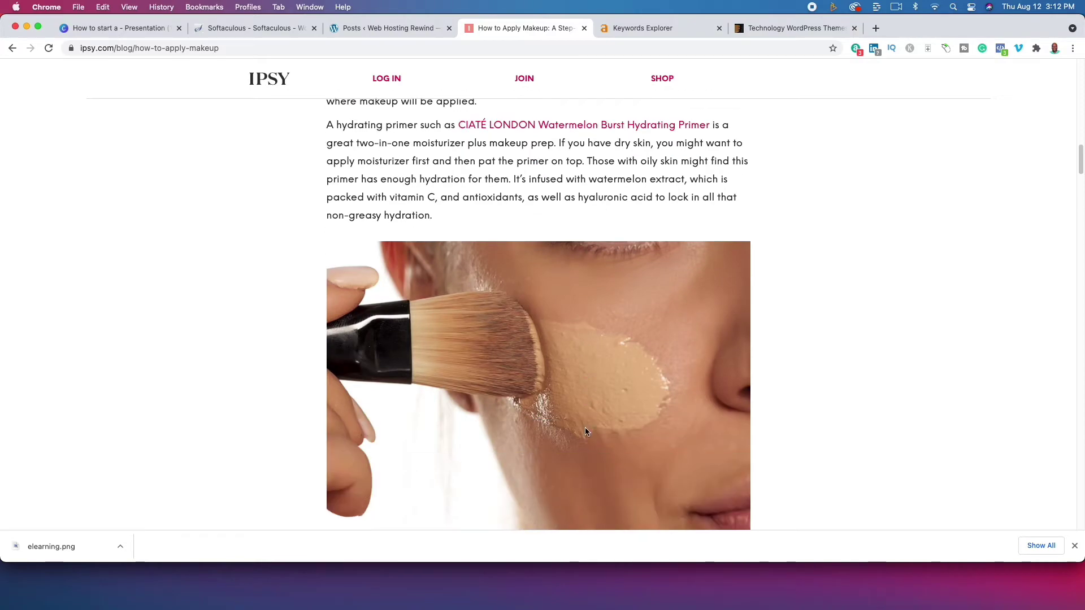
scroll(585, 429, "down", 9)
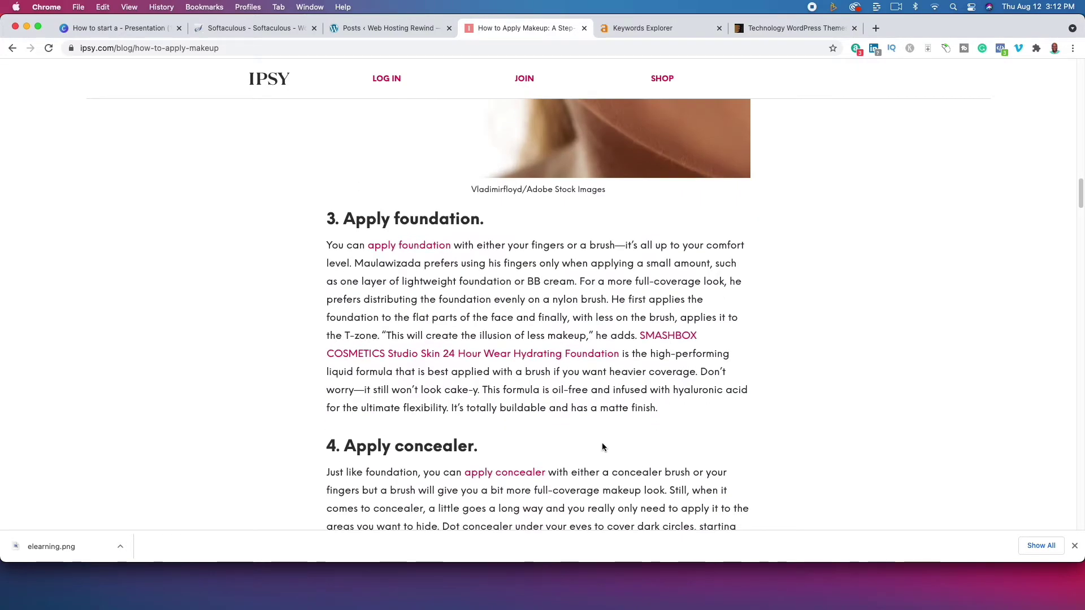
scroll(602, 442, "down", 6)
scroll(603, 453, "up", 20)
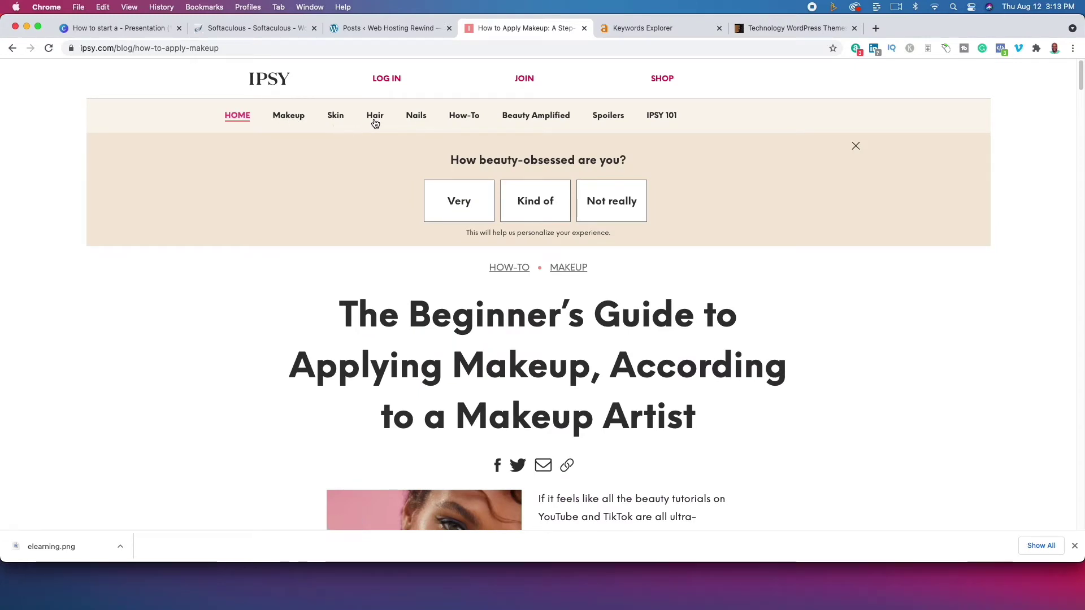
left_click(636, 28)
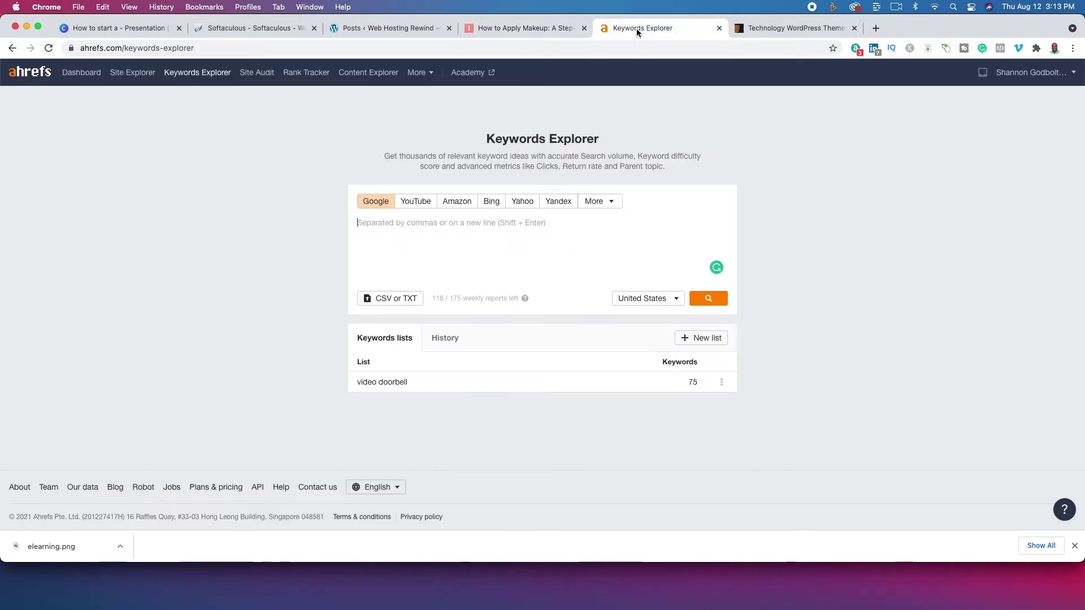
- Look up 'beauty' in Keywords Explorer, showing difficulty 93 and volume 177K
left_click(564, 244)
type("beauty")
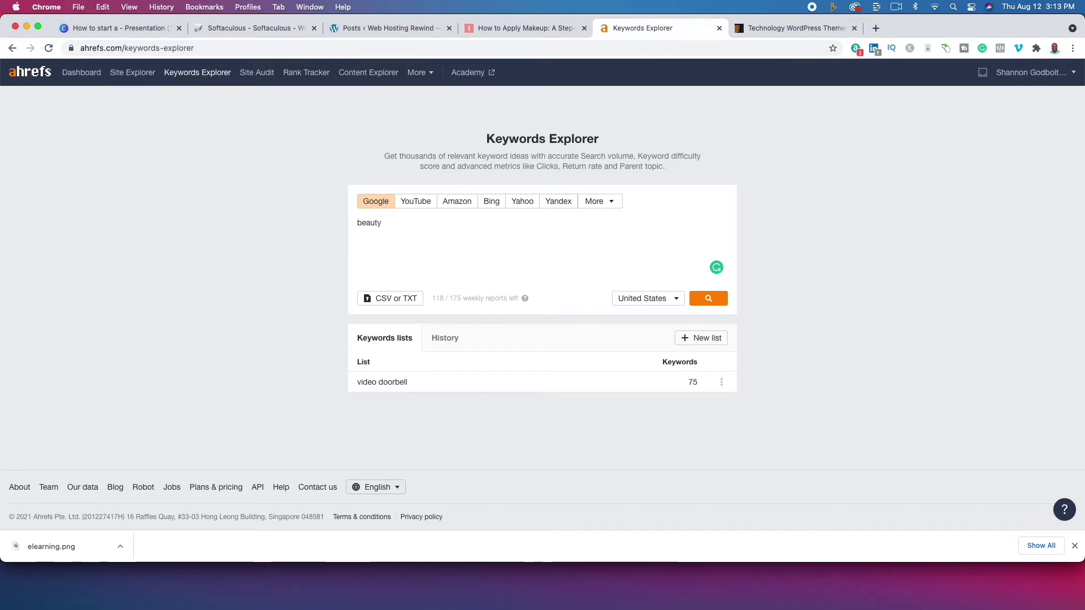
key("Return")
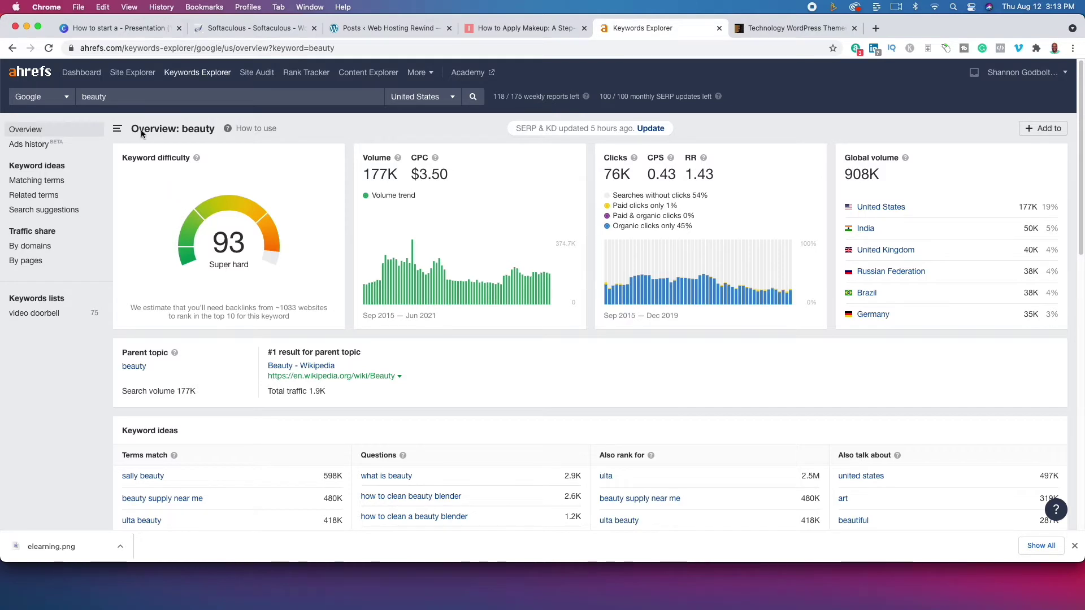
left_click(128, 89)
- Research 'makeup' (difficulty 65, volume 146K) and list its 1,335,309 matching terms
type("makeu")
key("BackSpace")
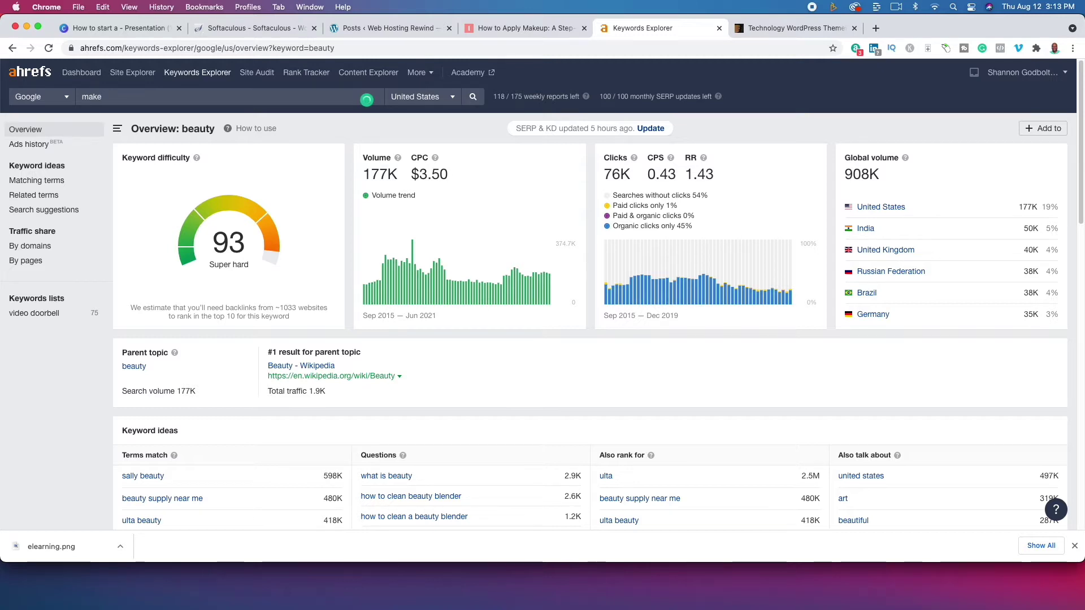
type("up")
key("Return")
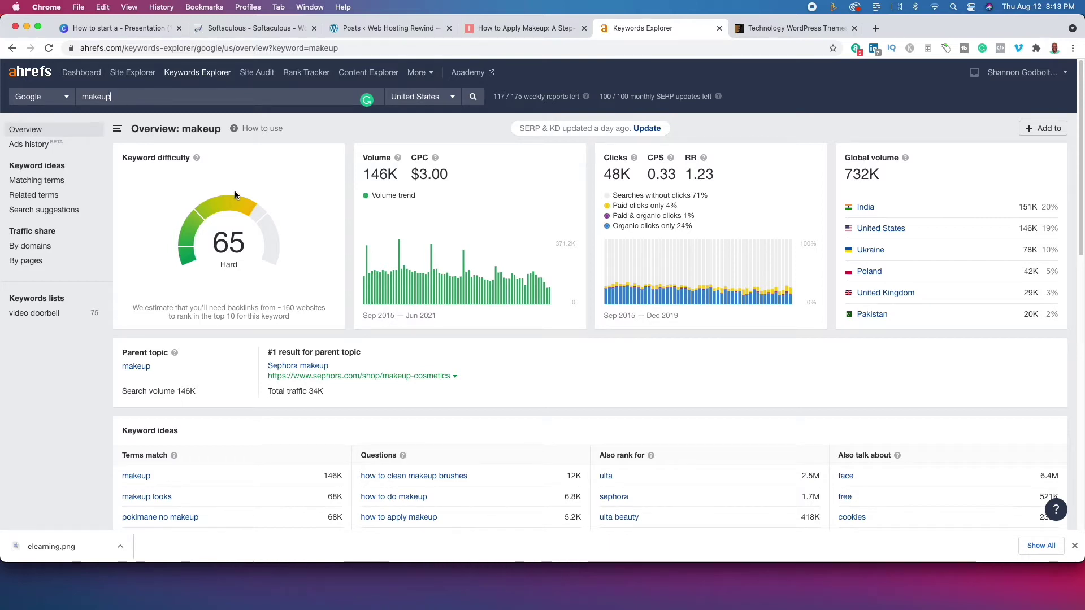
left_click(48, 181)
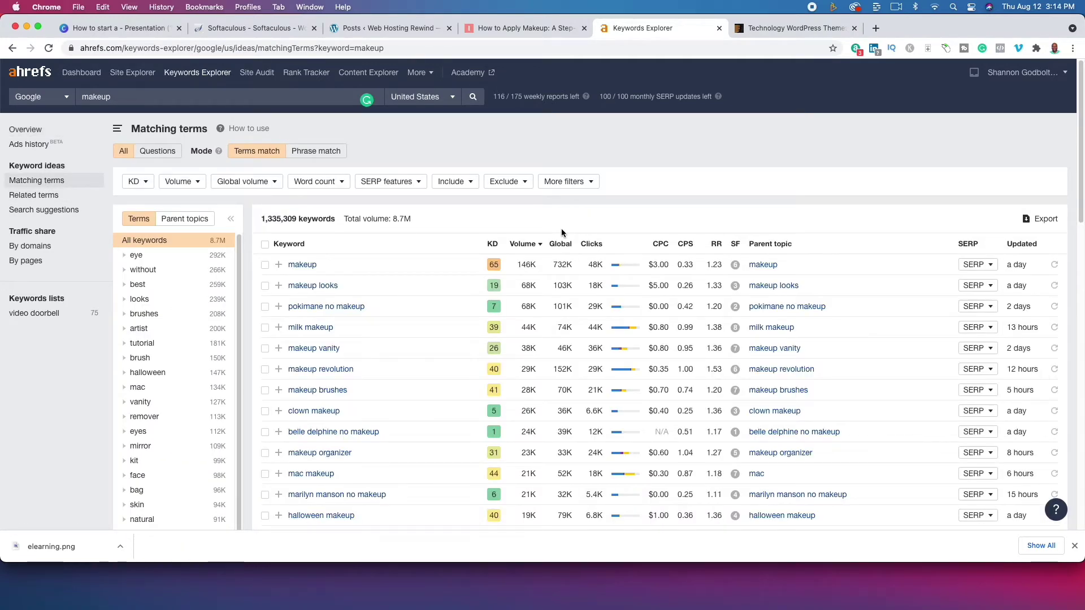
- Browse the makeup matching terms for easier keywords and open 'cardi b no makeup'
scroll(529, 407, "down", 5)
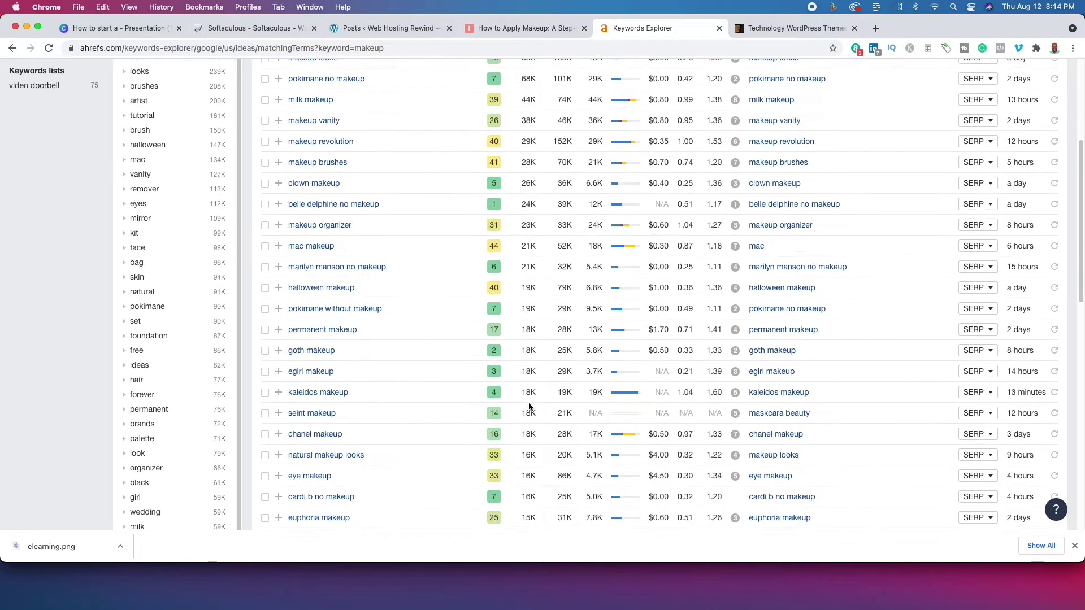
scroll(530, 405, "up", 10)
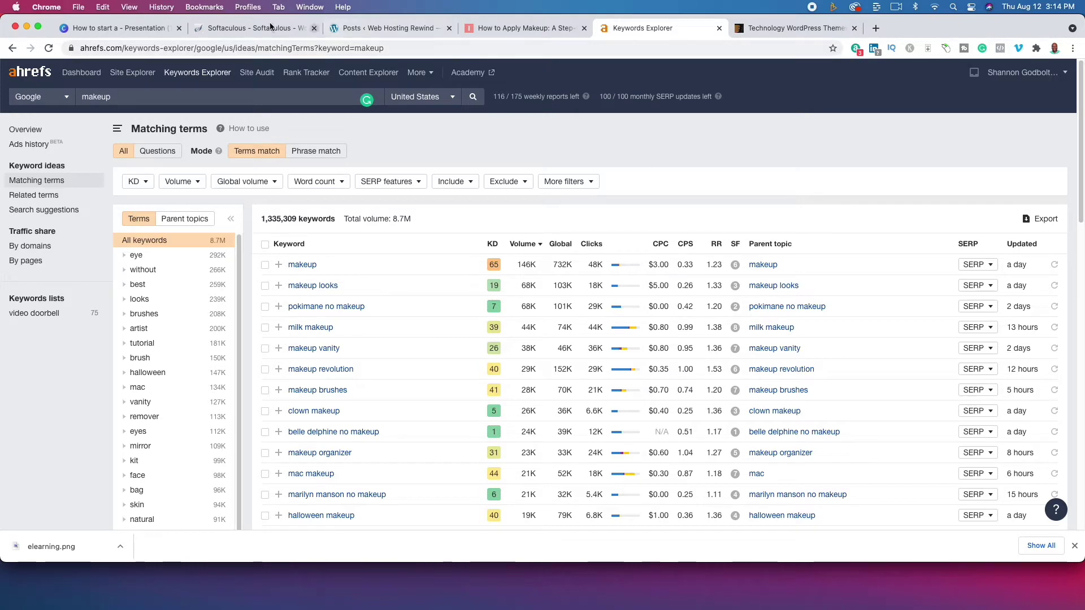
left_click(103, 29)
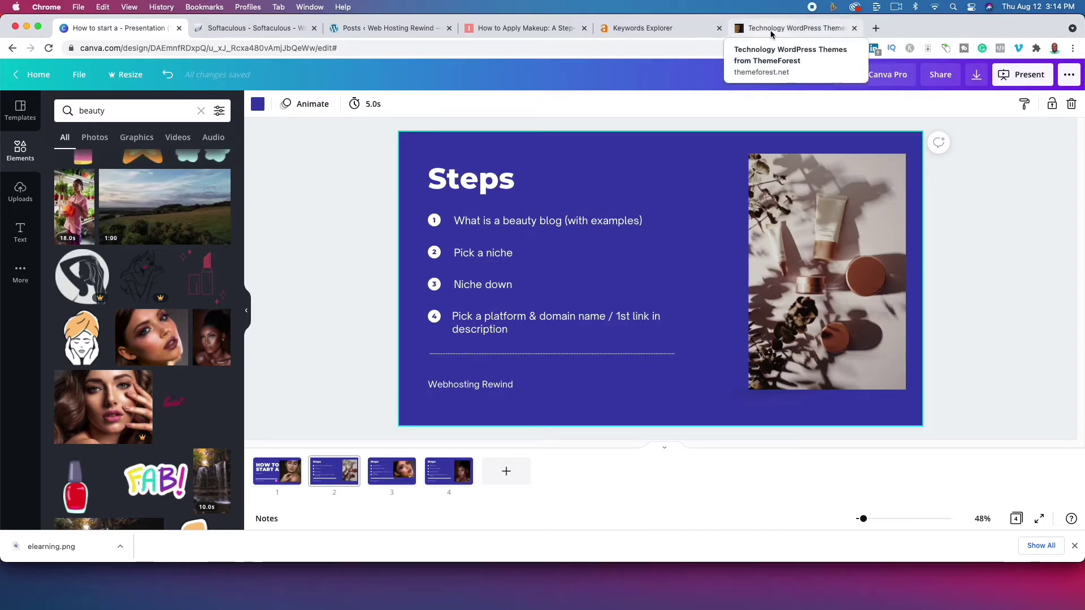
left_click(667, 33)
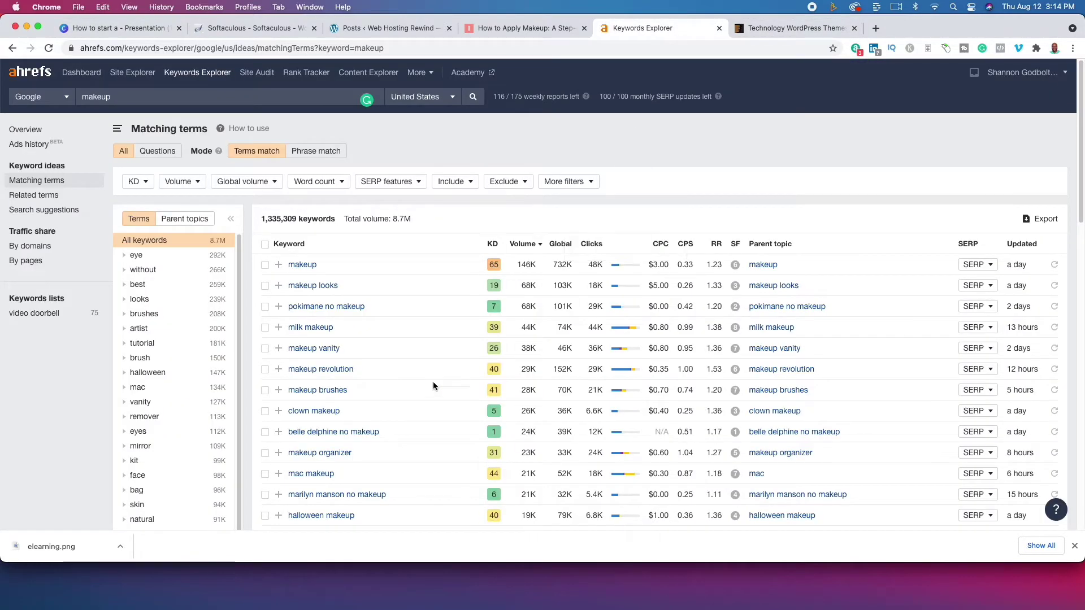
scroll(381, 399, "down", 5)
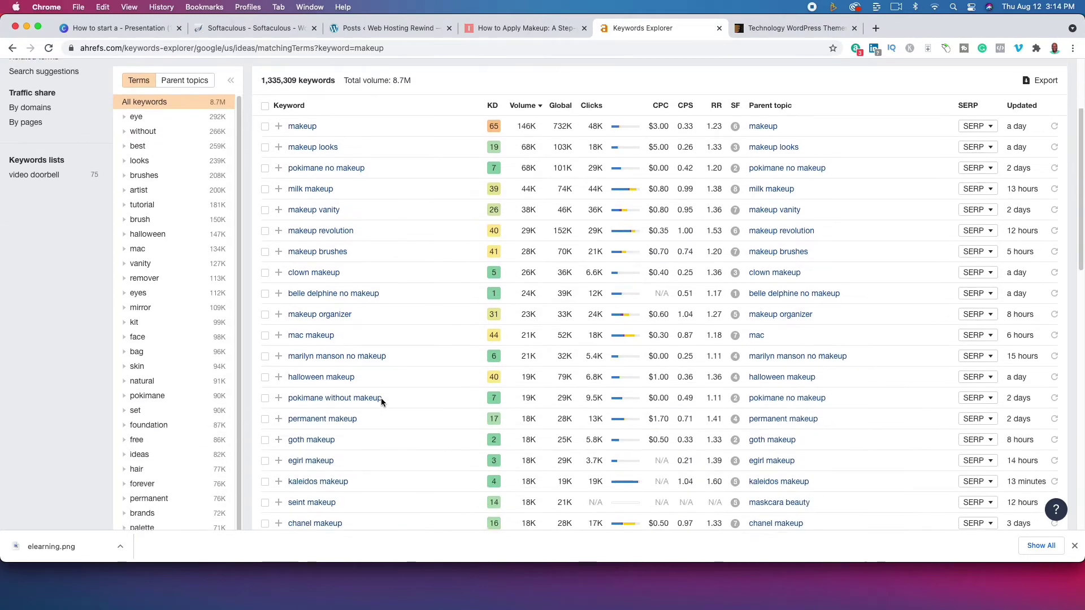
scroll(381, 402, "down", 3)
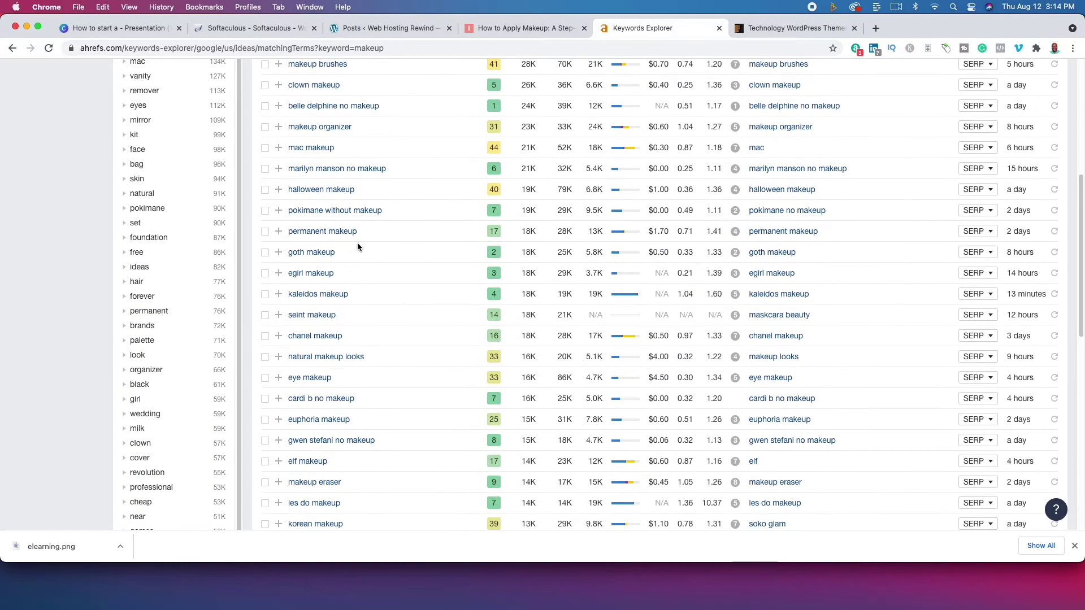
left_click(324, 399)
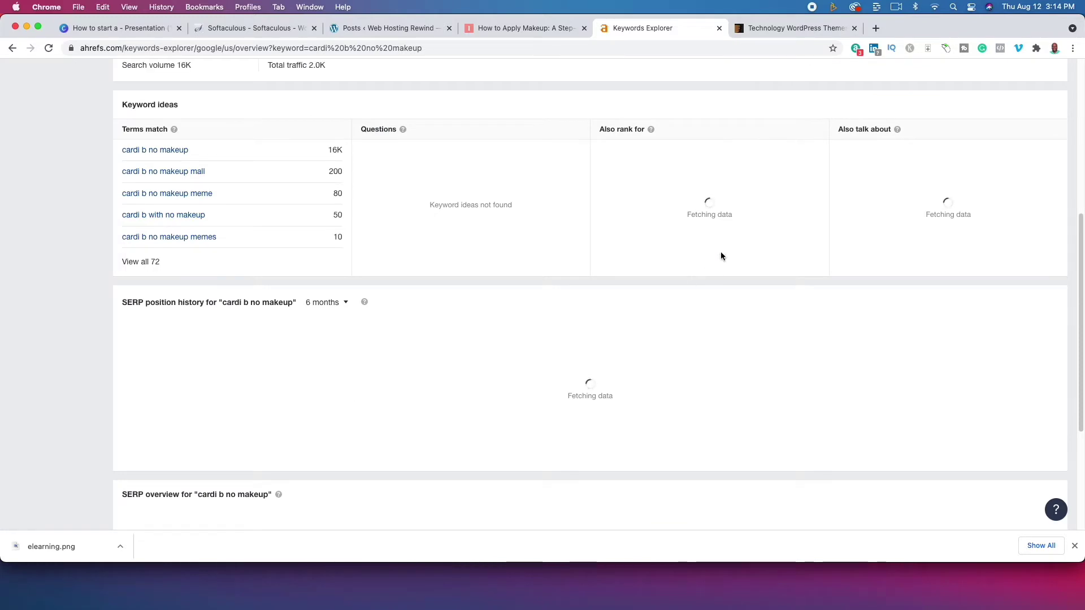
- Confirm 'cardi b no makeup' is Easy (difficulty 7) and list its 72 matching terms
scroll(433, 326, "up", 6)
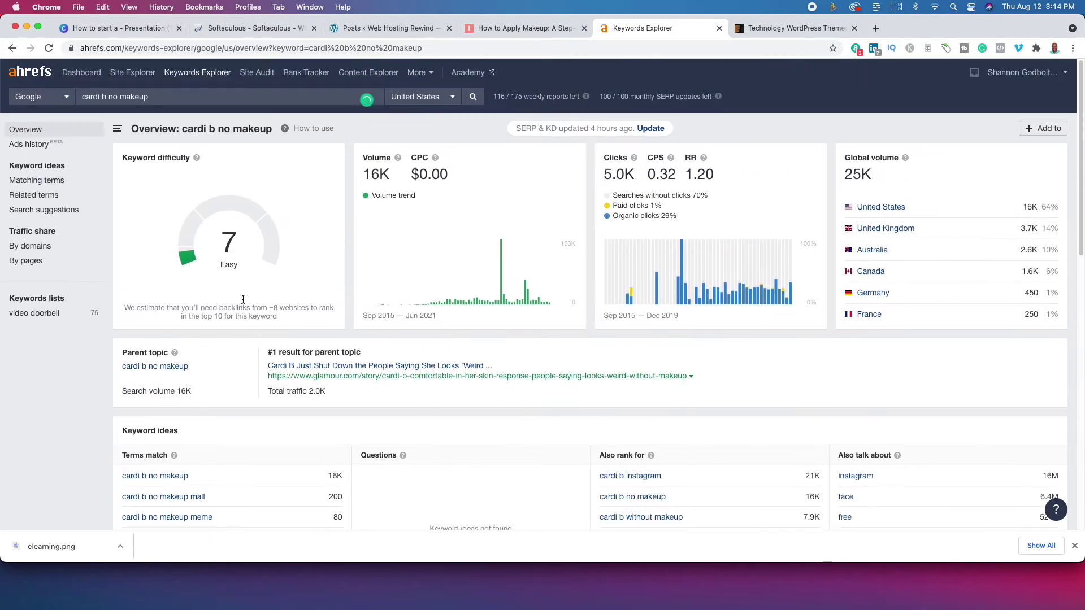
left_click(25, 180)
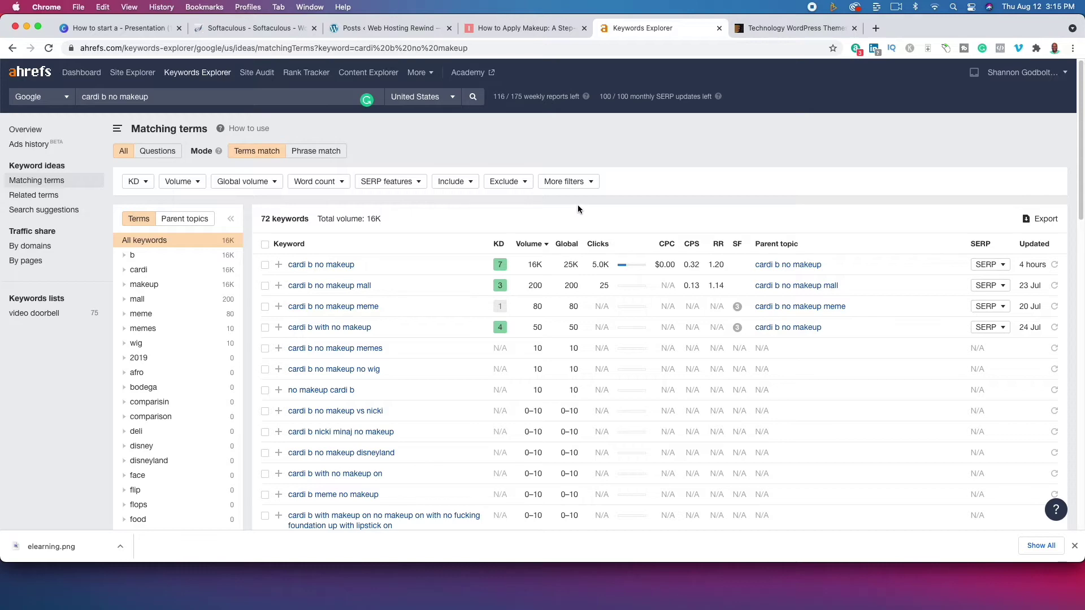
- Review the Canva Steps slide, then return to the IPSY makeup article
left_click(117, 29)
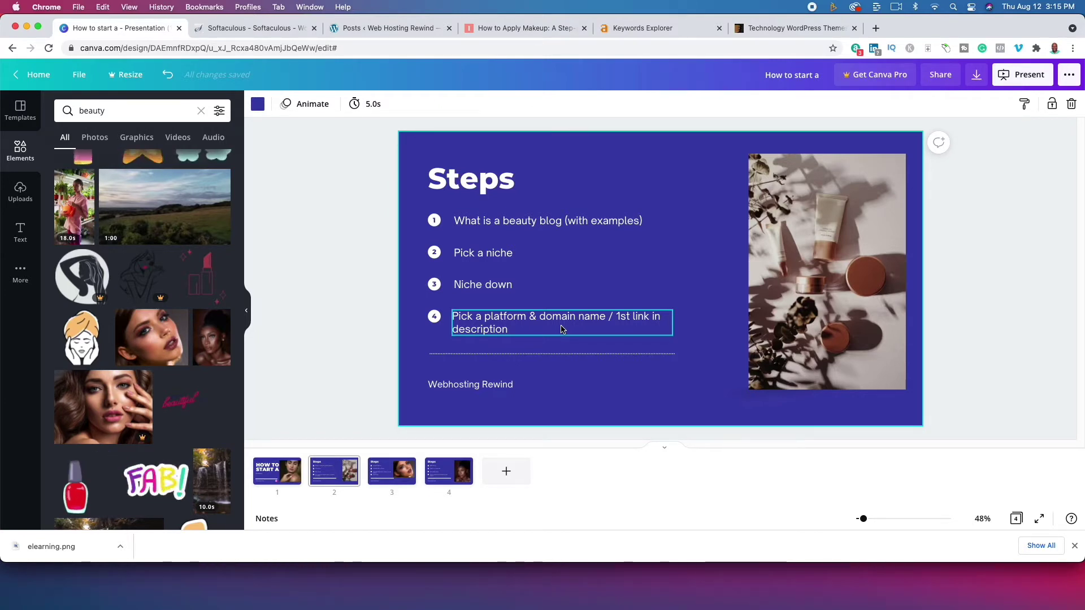
left_click(543, 30)
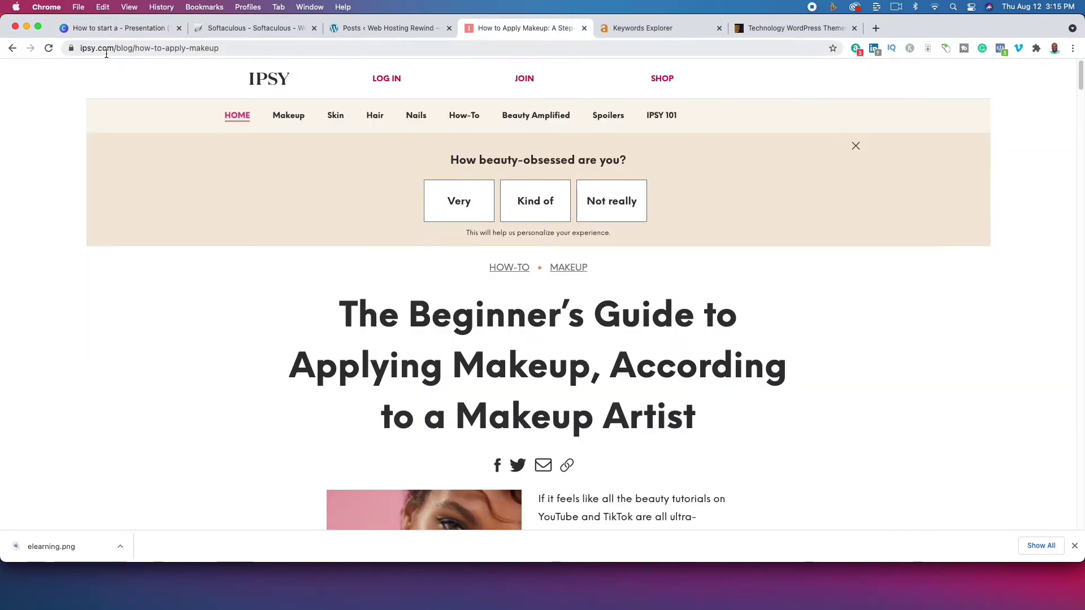
- Visit the IPSY homepage and WordPress posts list, then return to Canva's four-step Steps slide
left_click(269, 86)
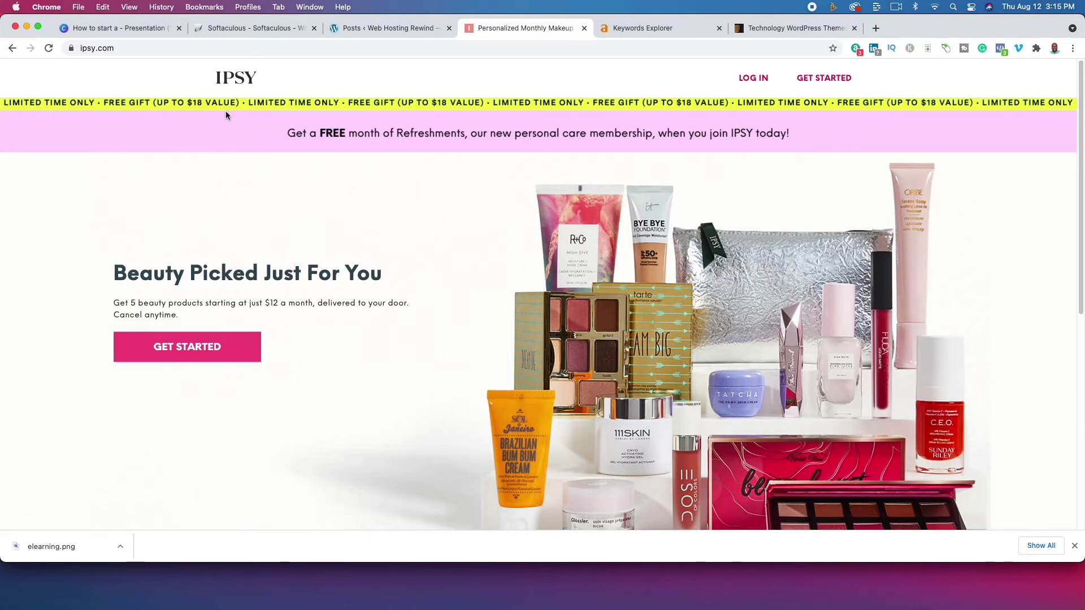
left_click(374, 31)
left_click(119, 28)
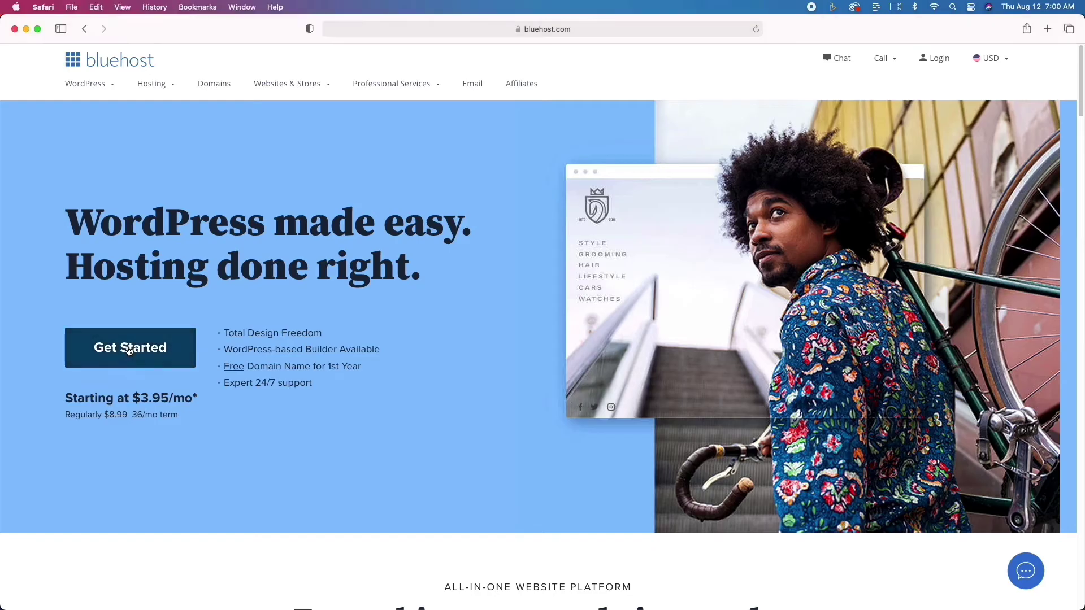
- Review Bluehost's 36-month shared hosting prices and select the Basic plan at $3.95/mo
left_click(129, 350)
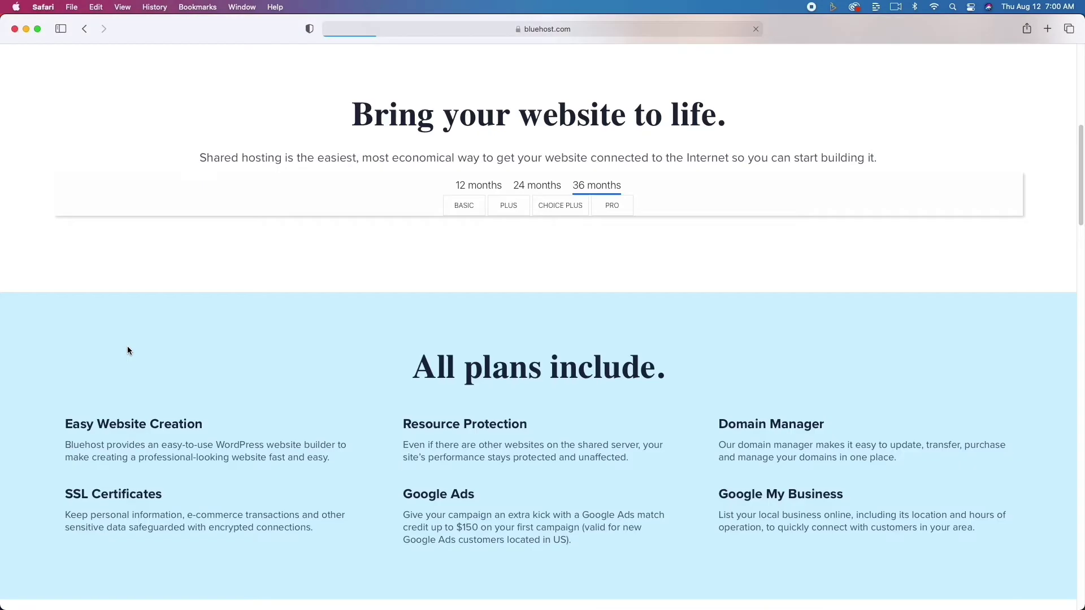
scroll(127, 351, "down", 10)
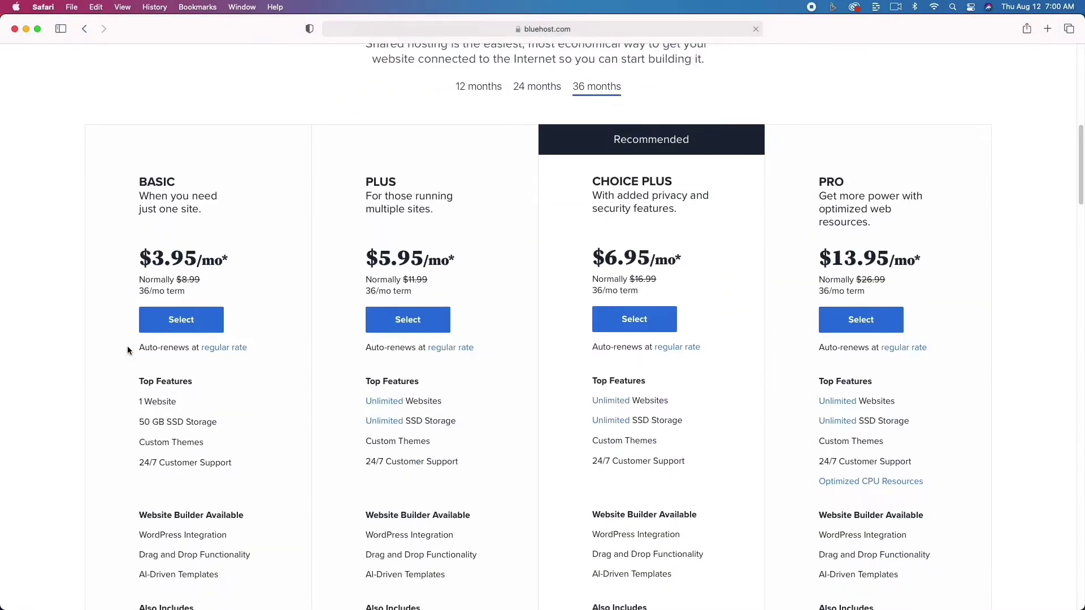
scroll(128, 350, "up", 4)
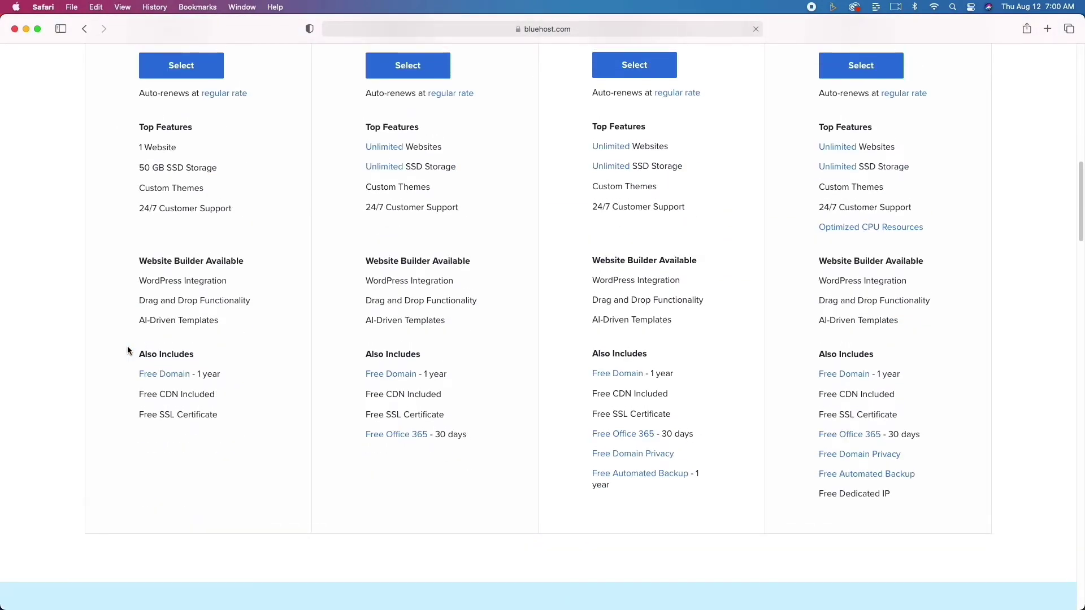
scroll(128, 351, "up", 2)
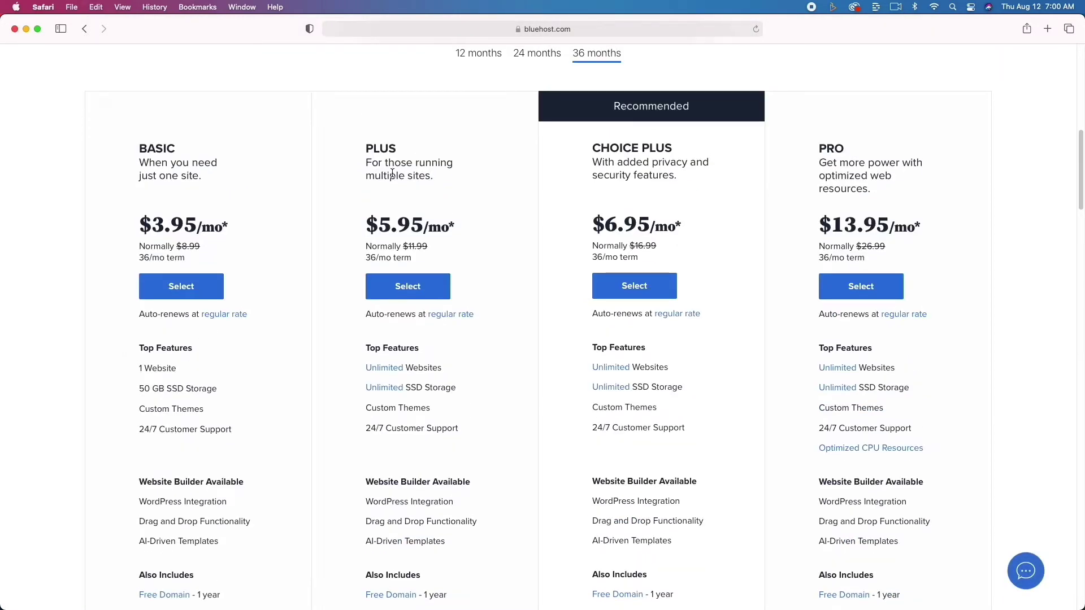
left_click(202, 285)
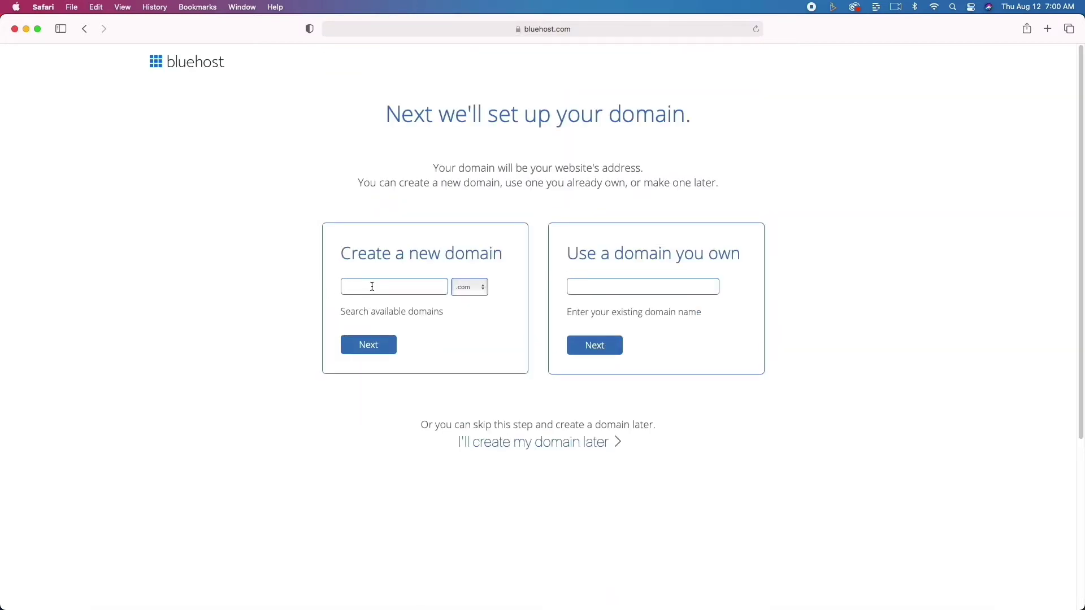
- Find webhostingreview.com taken and change the new domain to webhostingrewinds
type("webhostingreview")
left_click(392, 345)
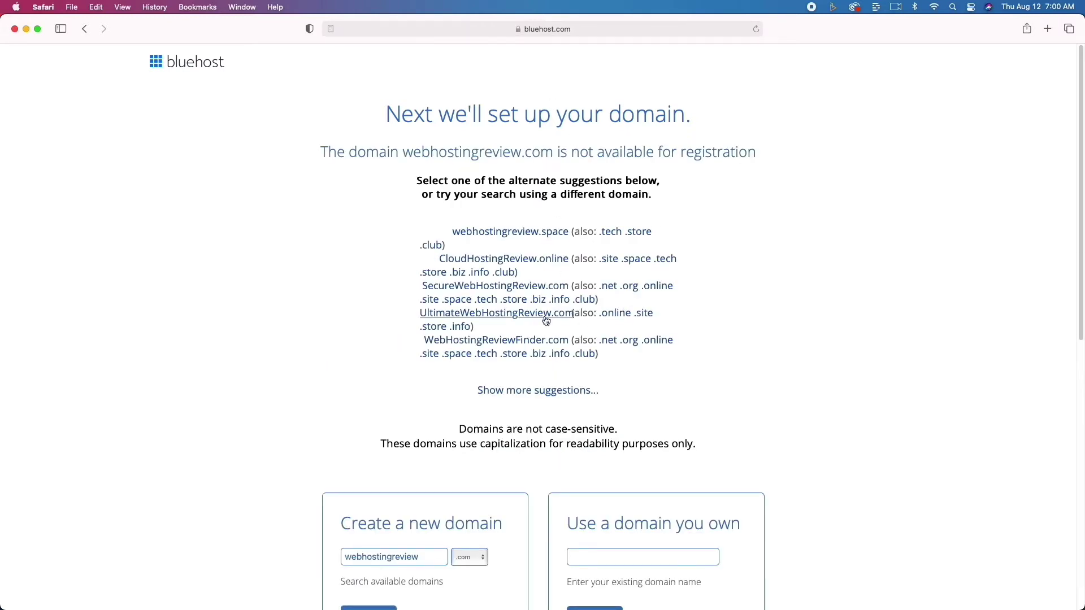
scroll(543, 320, "down", 2)
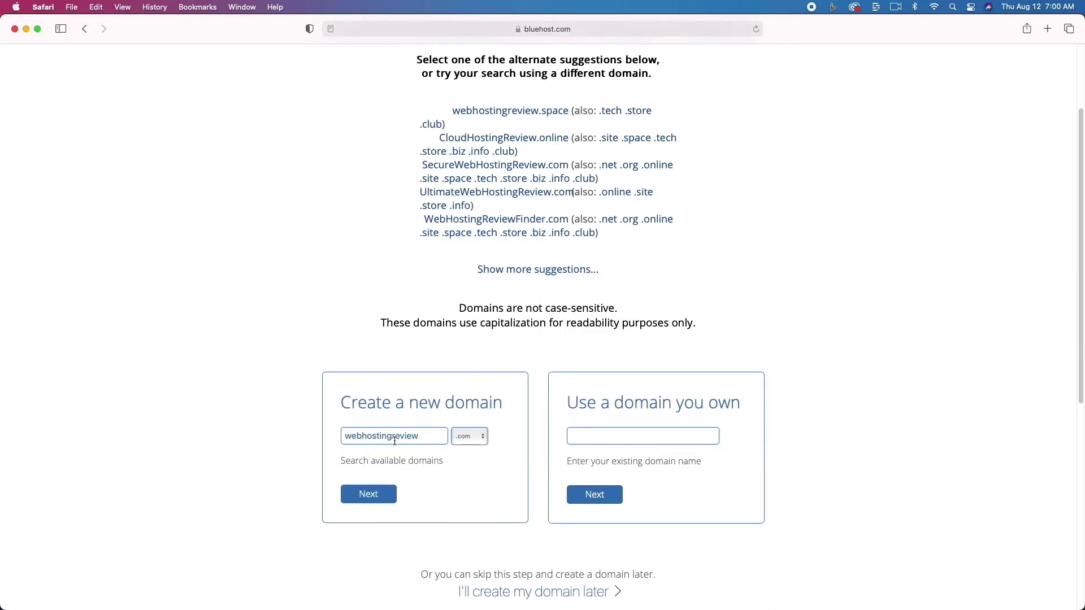
left_click_drag(400, 439, 436, 439)
type("winds")
- Confirm webhostingrewinds.com is available and proceed to the Create your account page
left_click(385, 491)
scroll(250, 325, "down", 2)
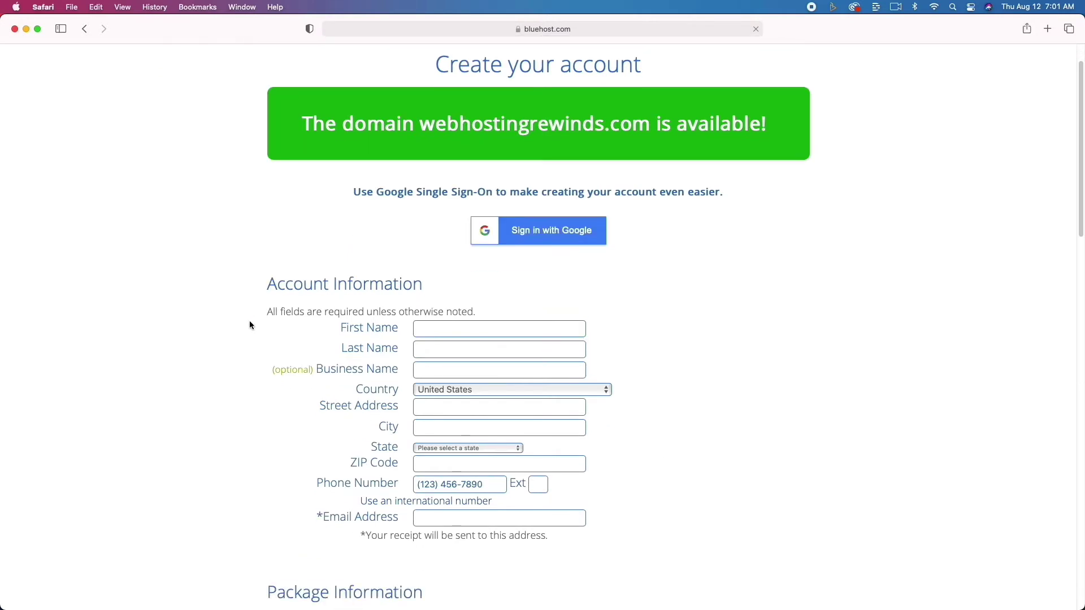
scroll(251, 325, "down", 2)
scroll(250, 325, "down", 3)
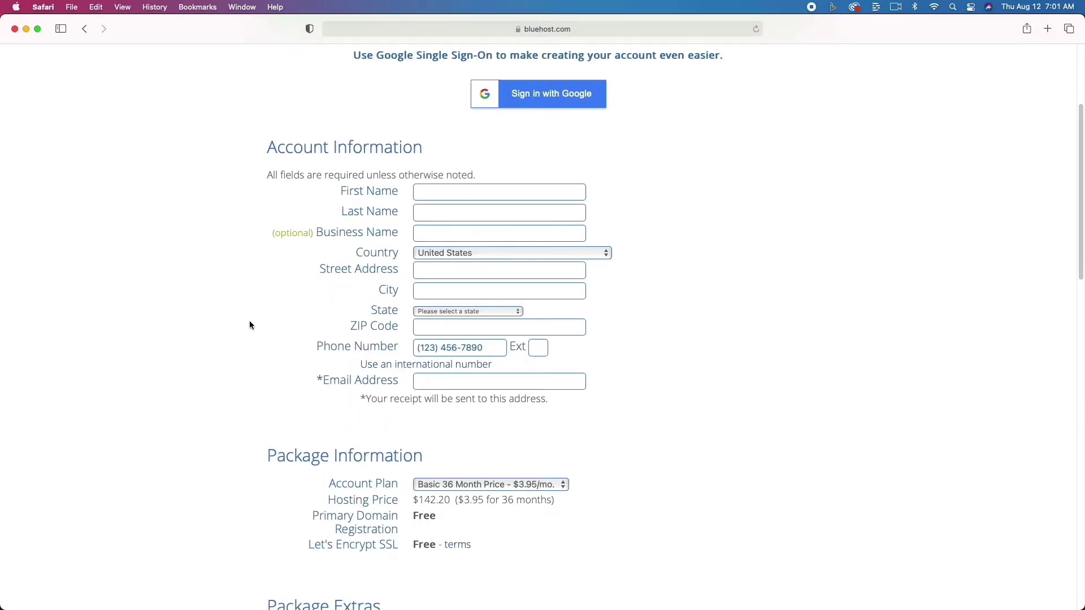
scroll(251, 325, "down", 5)
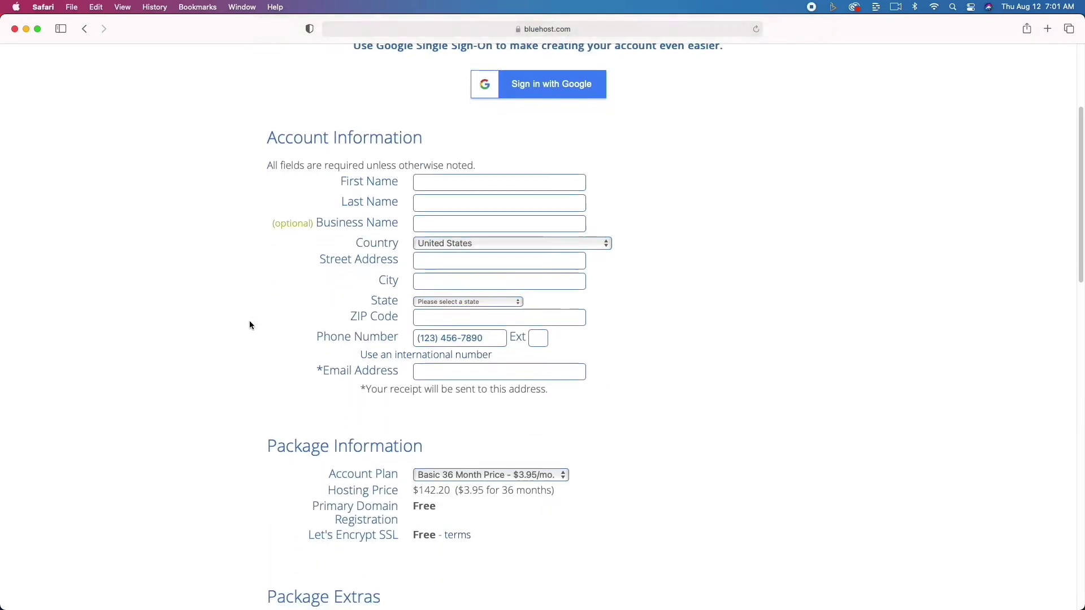
scroll(250, 325, "down", 3)
- Review the Account, Package and Payment Information for the Basic 36-month plan, then continue to password creation
scroll(250, 325, "up", 10)
scroll(251, 325, "up", 2)
scroll(251, 323, "down", 3)
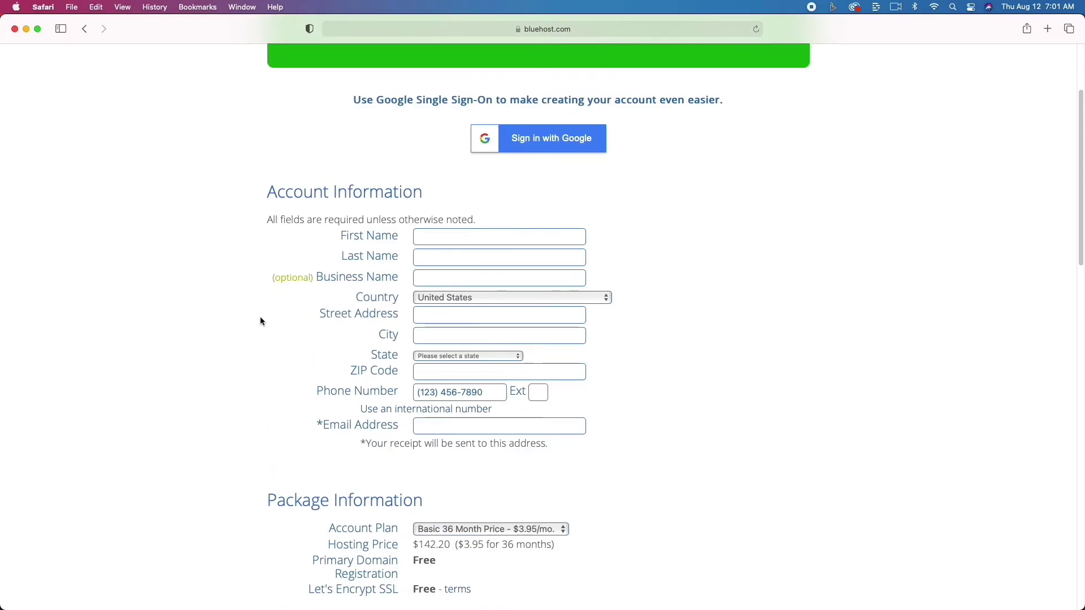
scroll(649, 390, "down", 8)
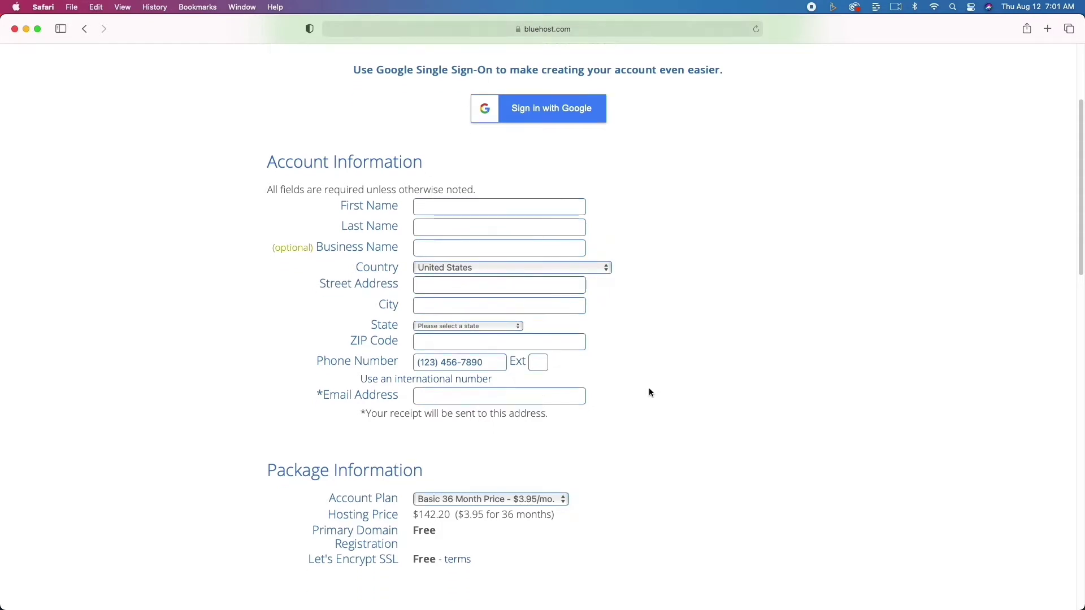
scroll(649, 392, "down", 4)
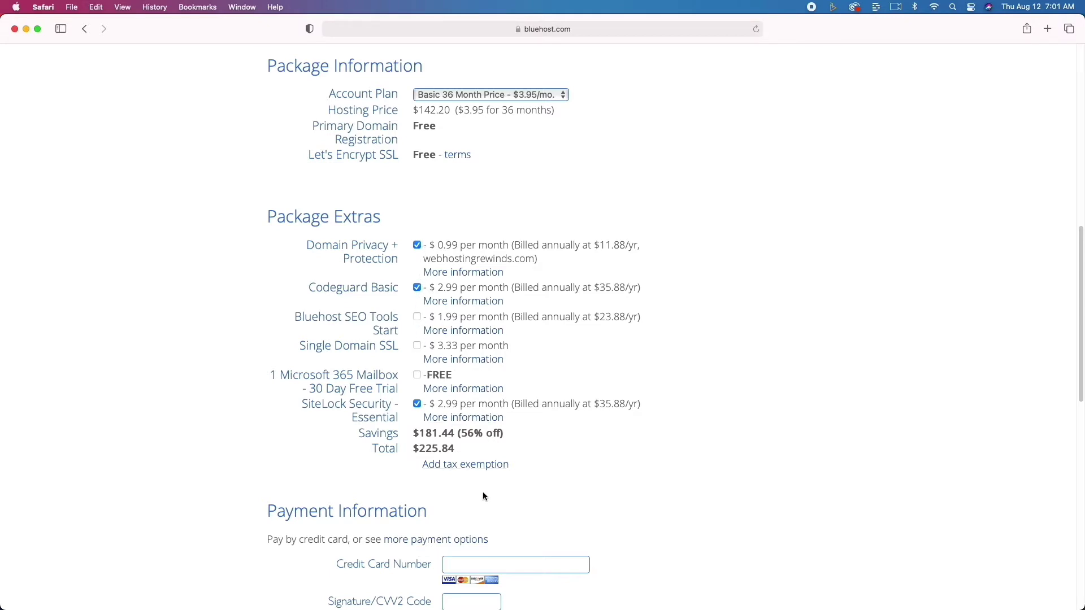
scroll(483, 493, "down", 5)
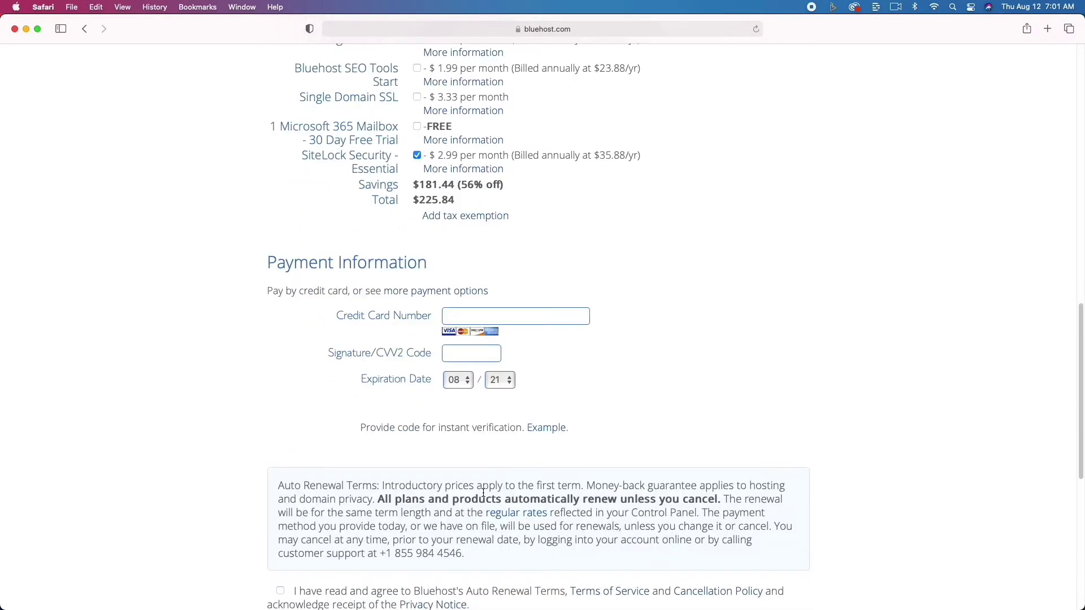
scroll(484, 494, "down", 3)
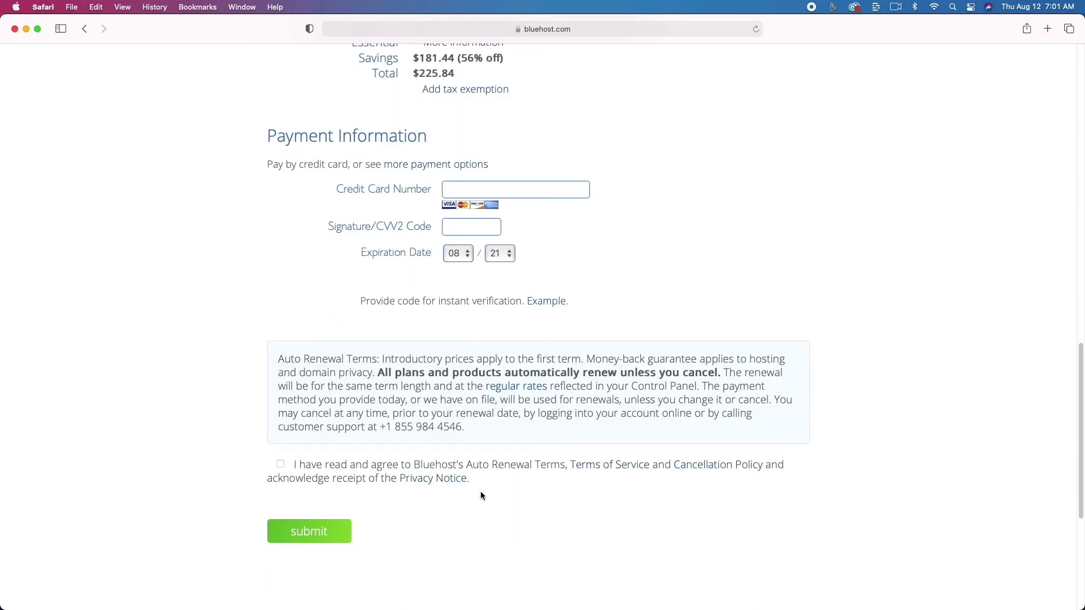
scroll(481, 492, "up", 12)
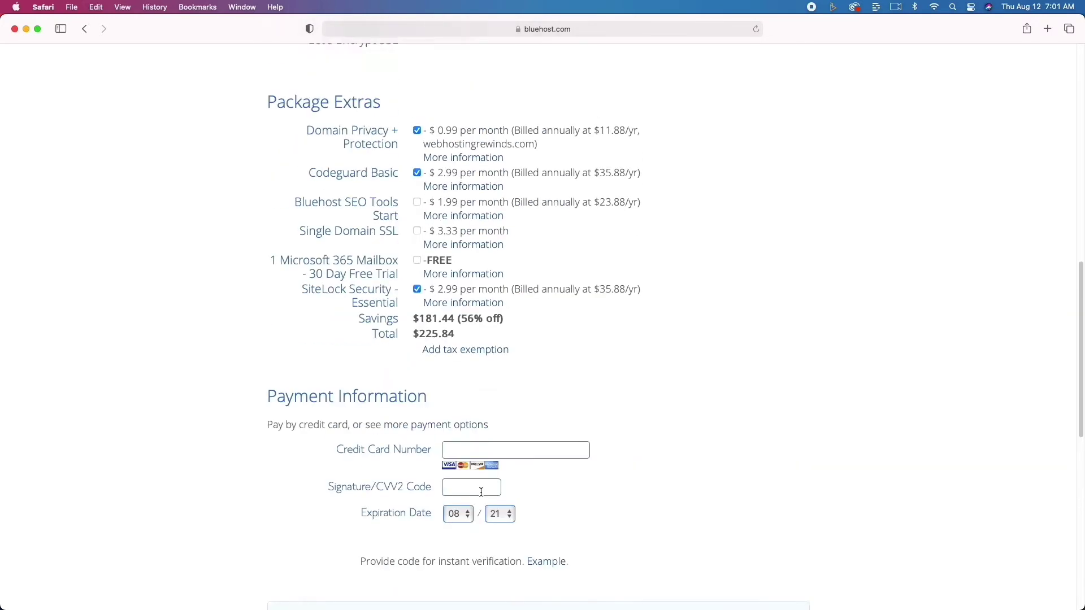
scroll(481, 496, "up", 4)
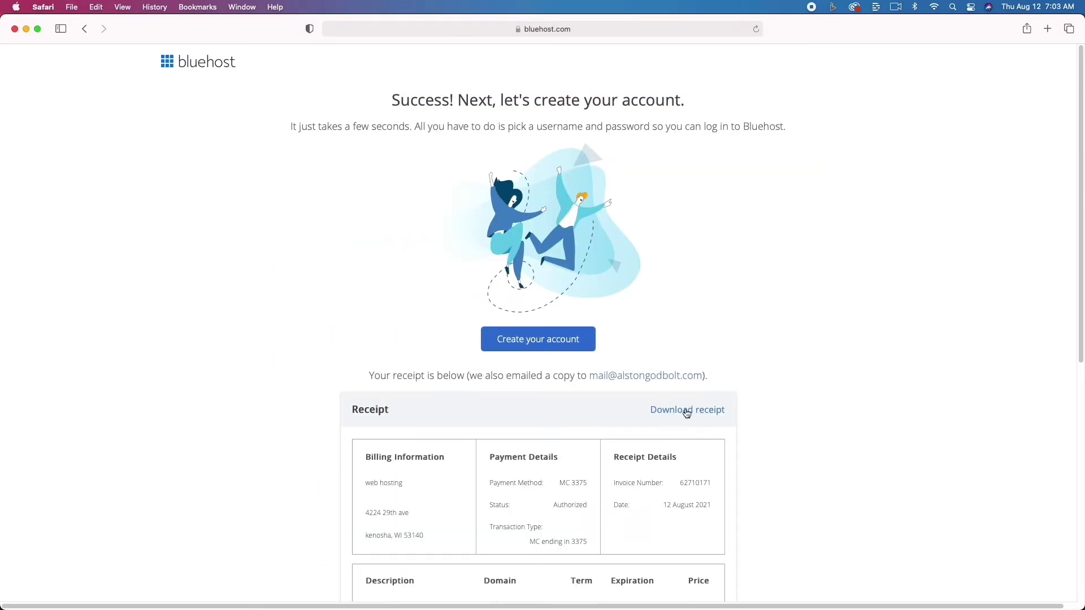
left_click(556, 338)
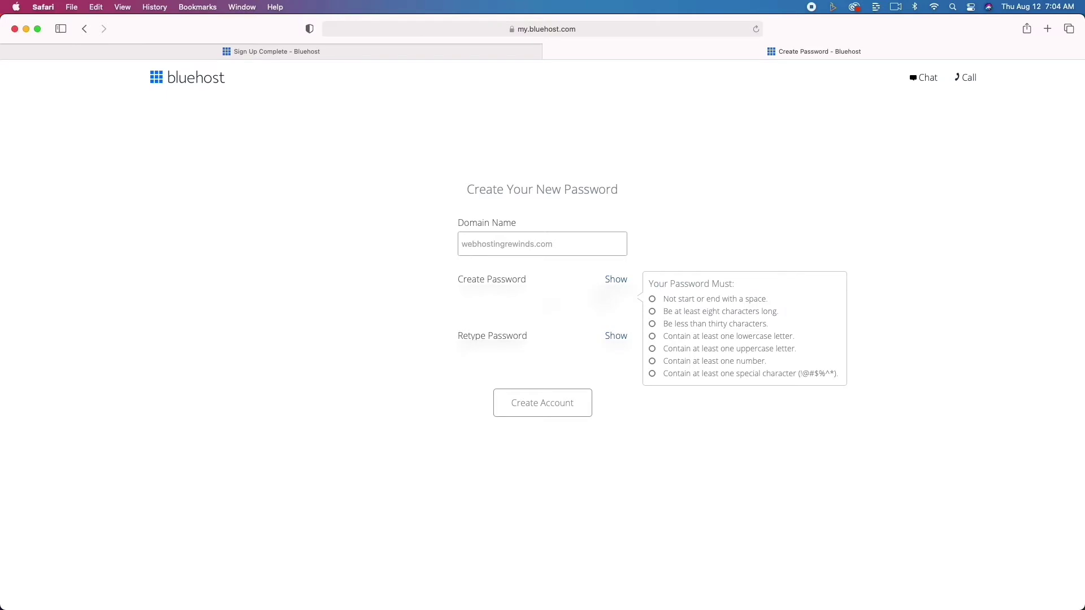
- Set the webhostingrewinds.com account password in both fields, agree to the Privacy Policy and Terms, and submit
type("********")
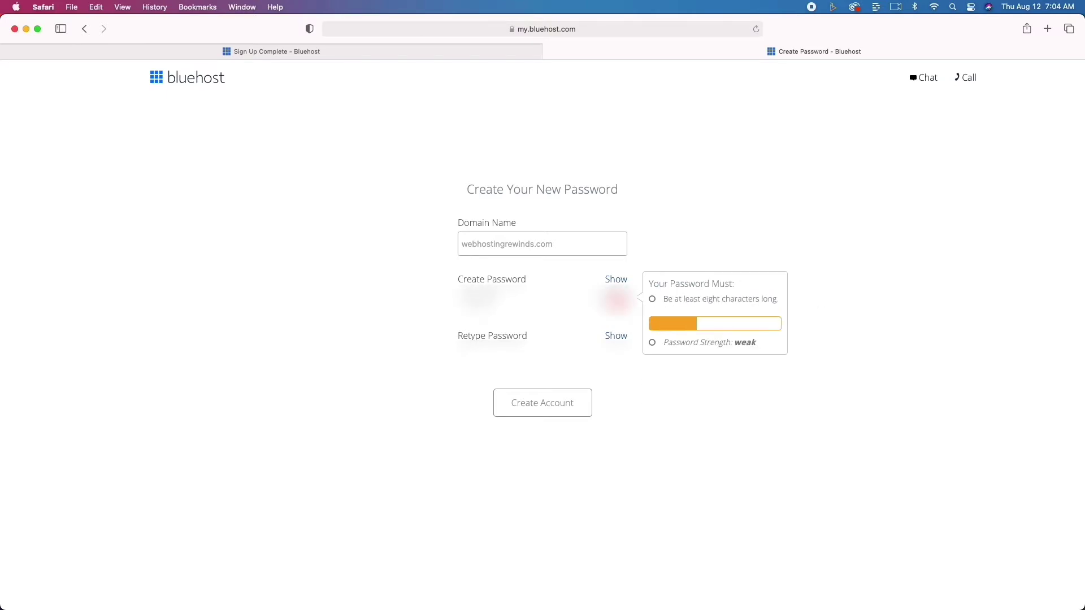
key("Tab")
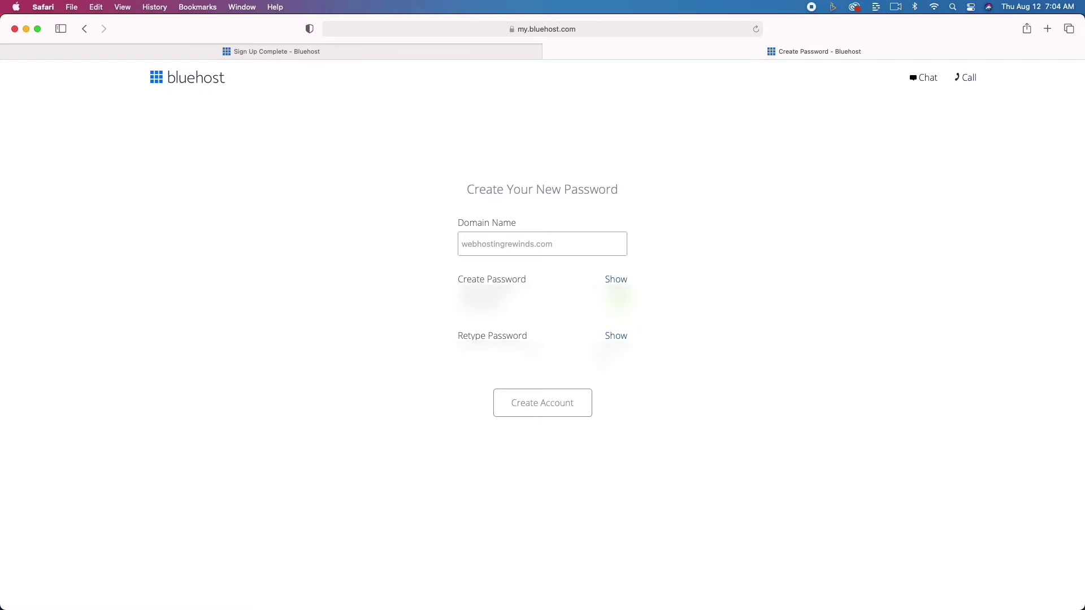
type("***")
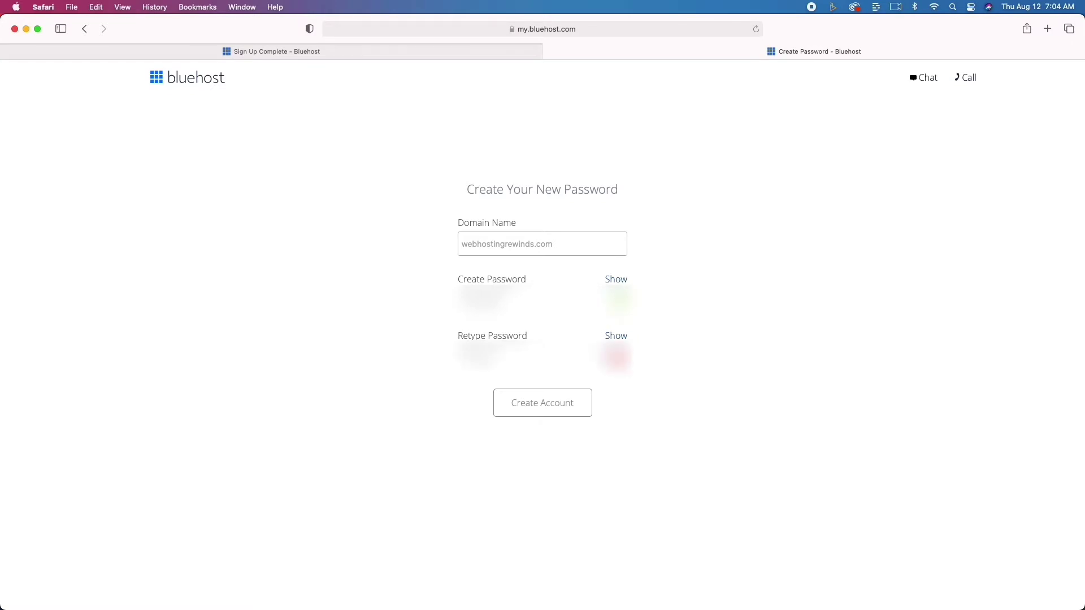
type("*****")
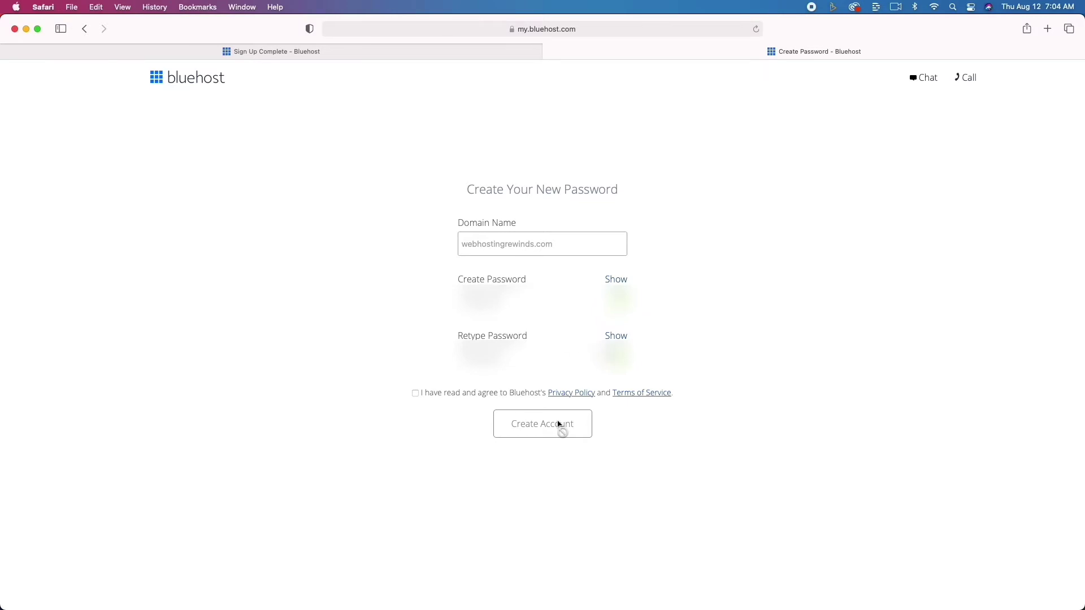
left_click(416, 393)
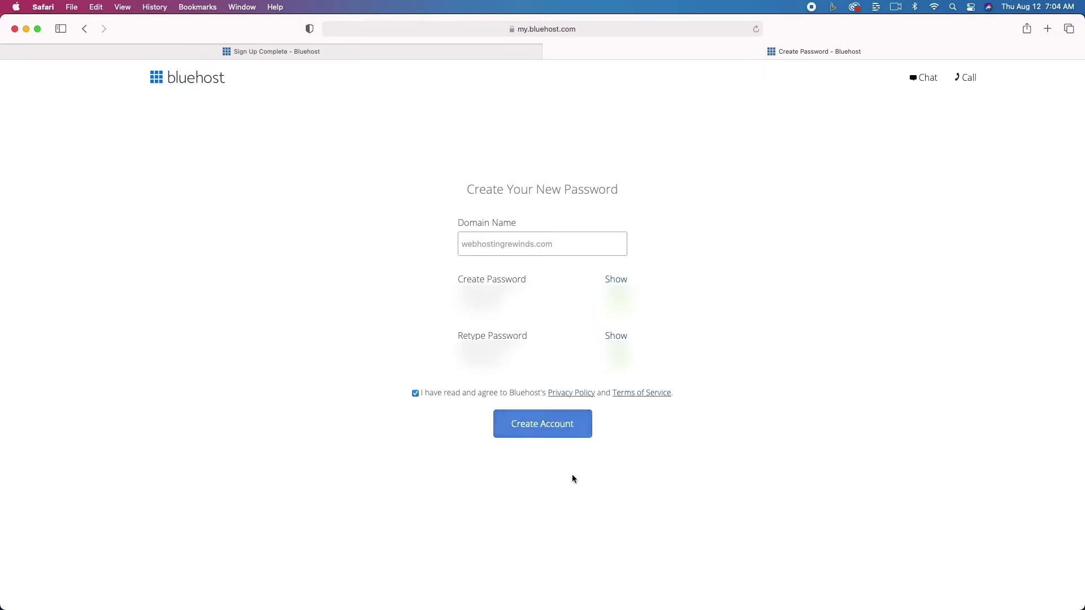
left_click(543, 434)
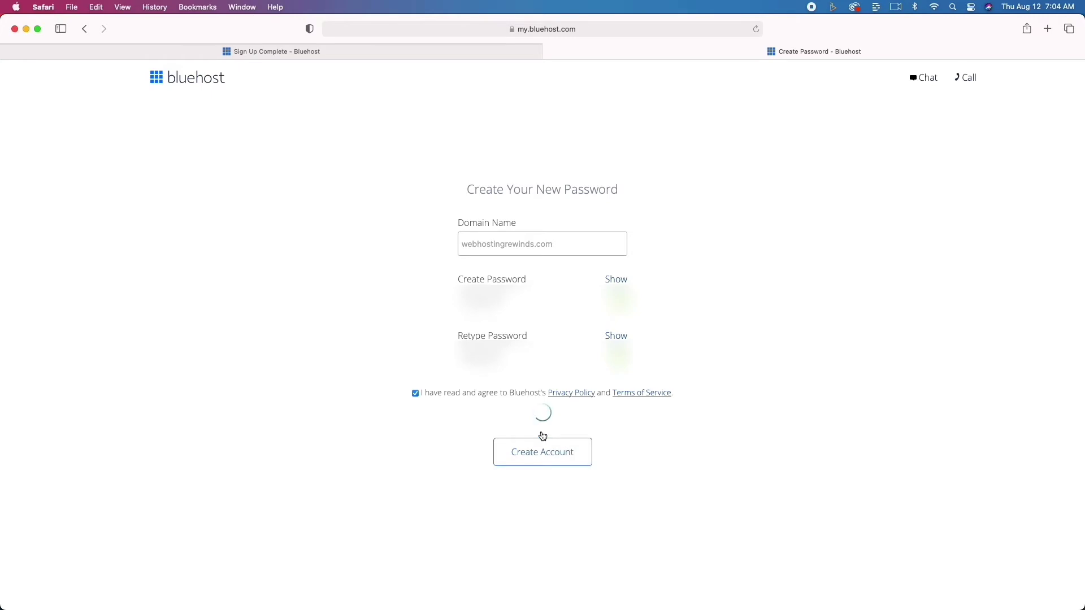